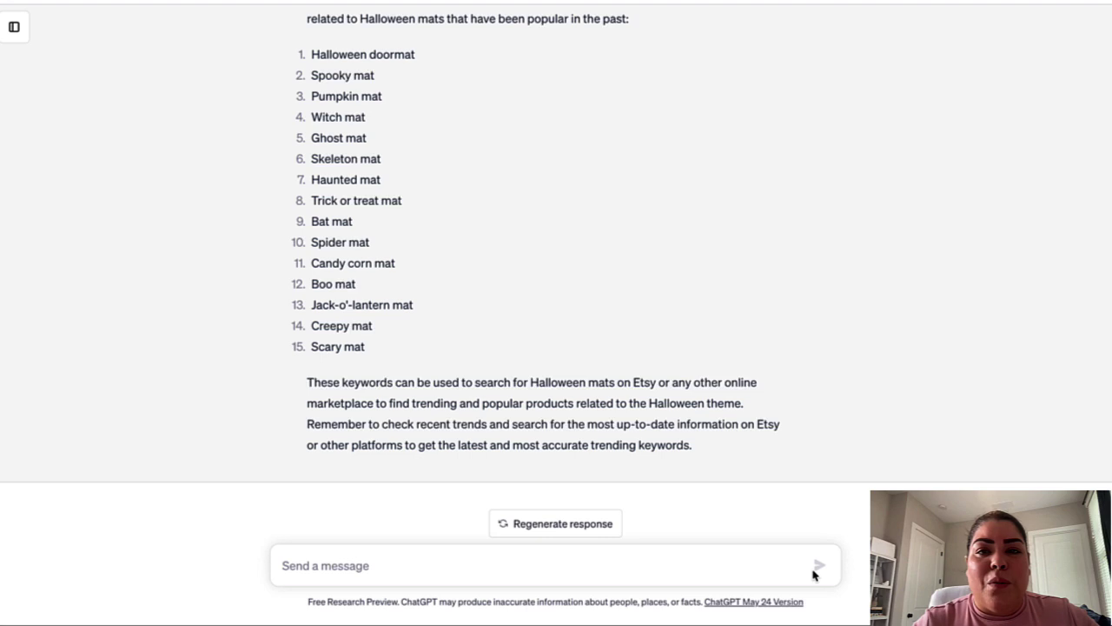
Switch to eRank's Keyword Tool and search for "Halloween doormat" with USA as the country
{"action": "scroll", "coordinate": [831, 410], "scroll_direction": "up", "scroll_amount": 1}
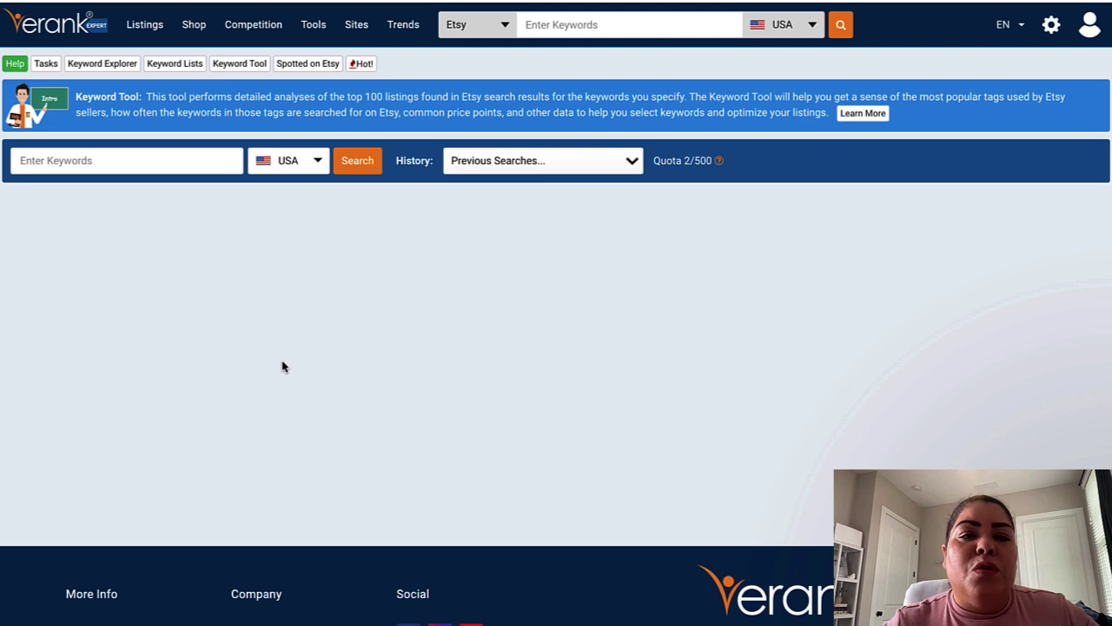
{"action": "mouse_move", "coordinate": [312, 29]}
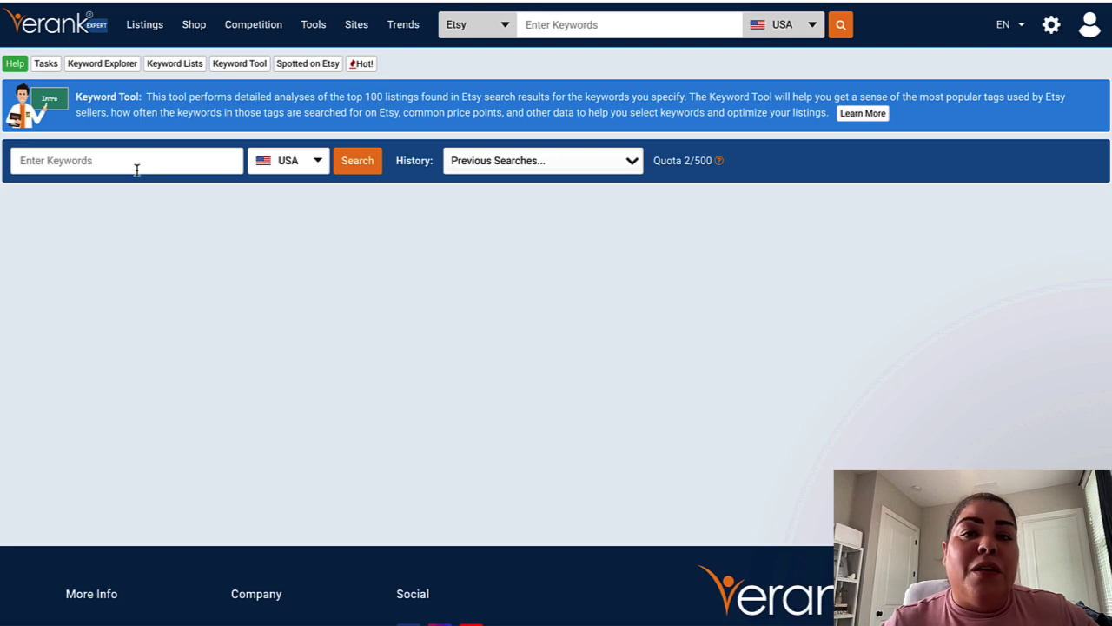
{"action": "left_click", "coordinate": [129, 159]}
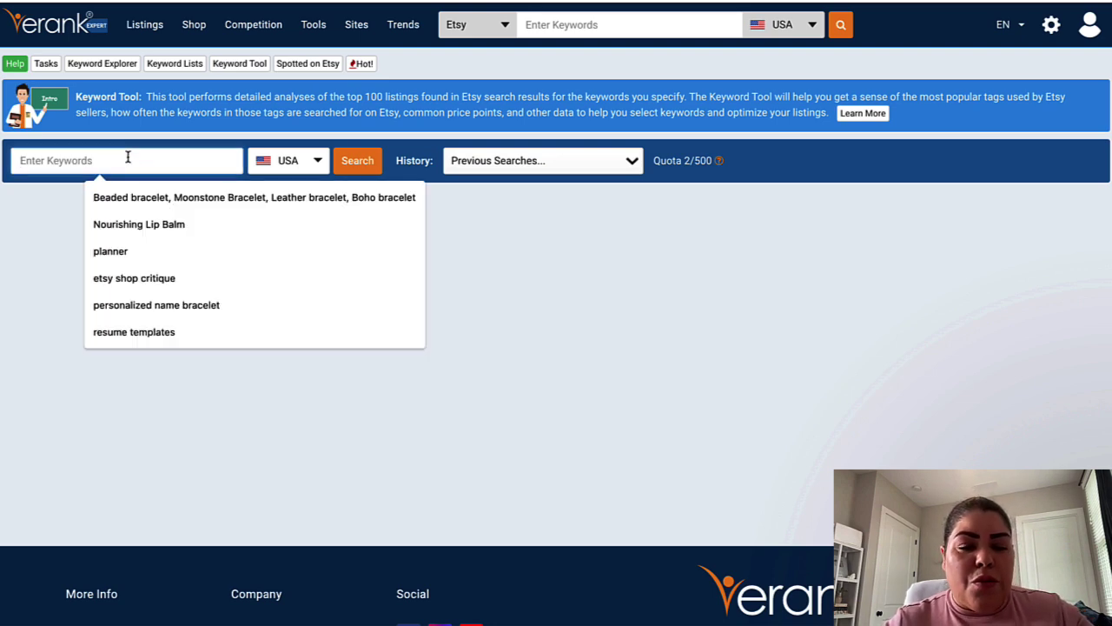
{"action": "type", "text": "Halloween doormat"}
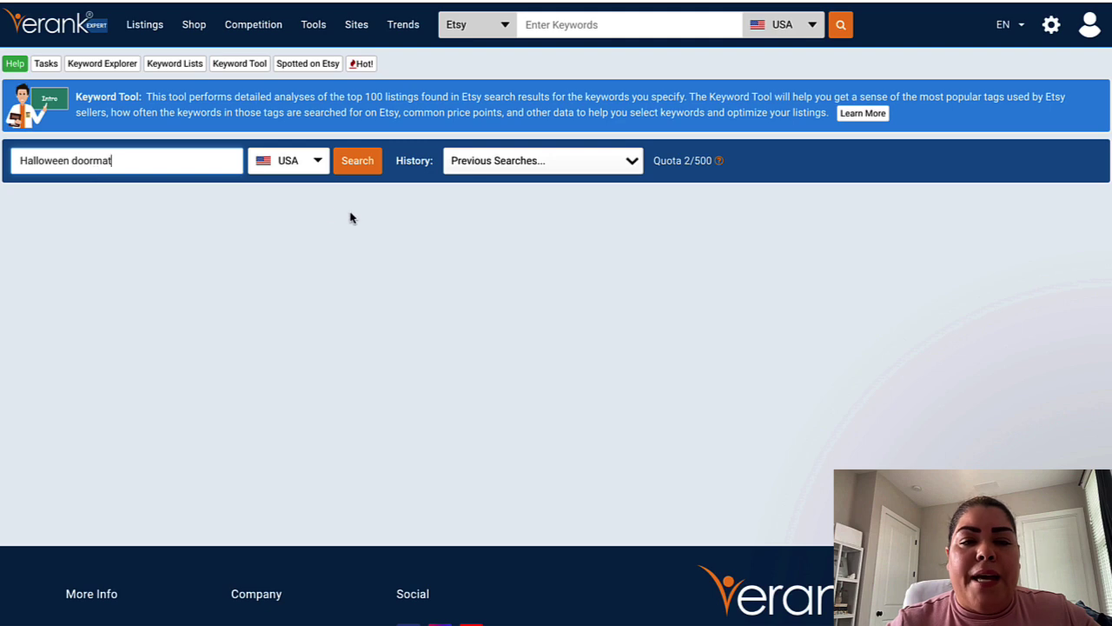
{"action": "left_click", "coordinate": [355, 172]}
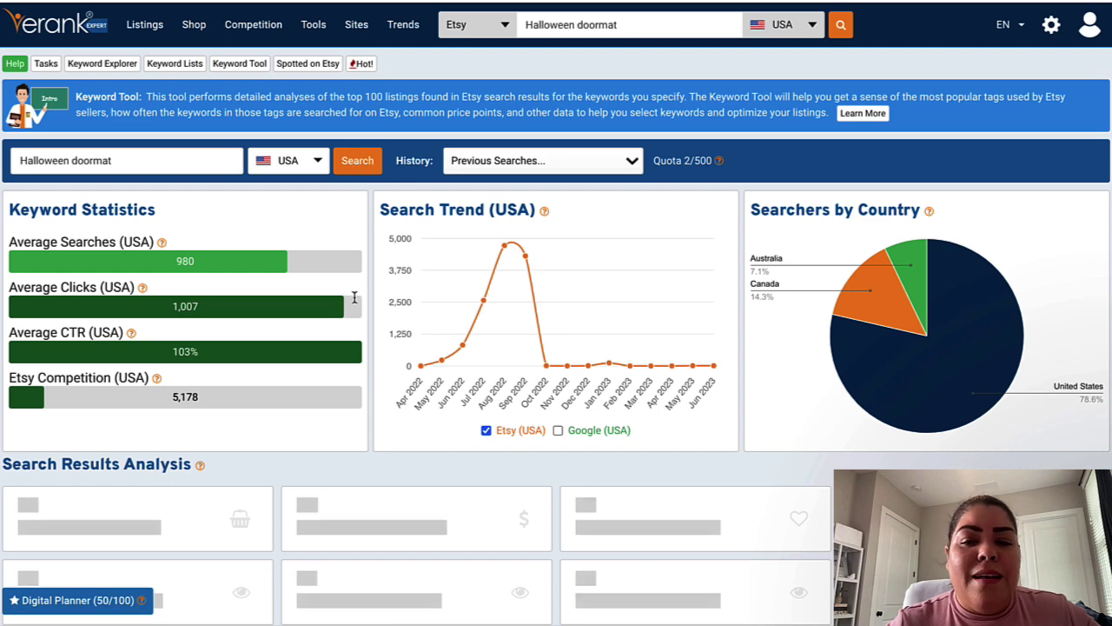
Examine the keyword statistics and compare Etsy with Google searches in the trend chart, hiding the Google series again at the end
{"action": "scroll", "coordinate": [355, 302], "scroll_direction": "down", "scroll_amount": 1}
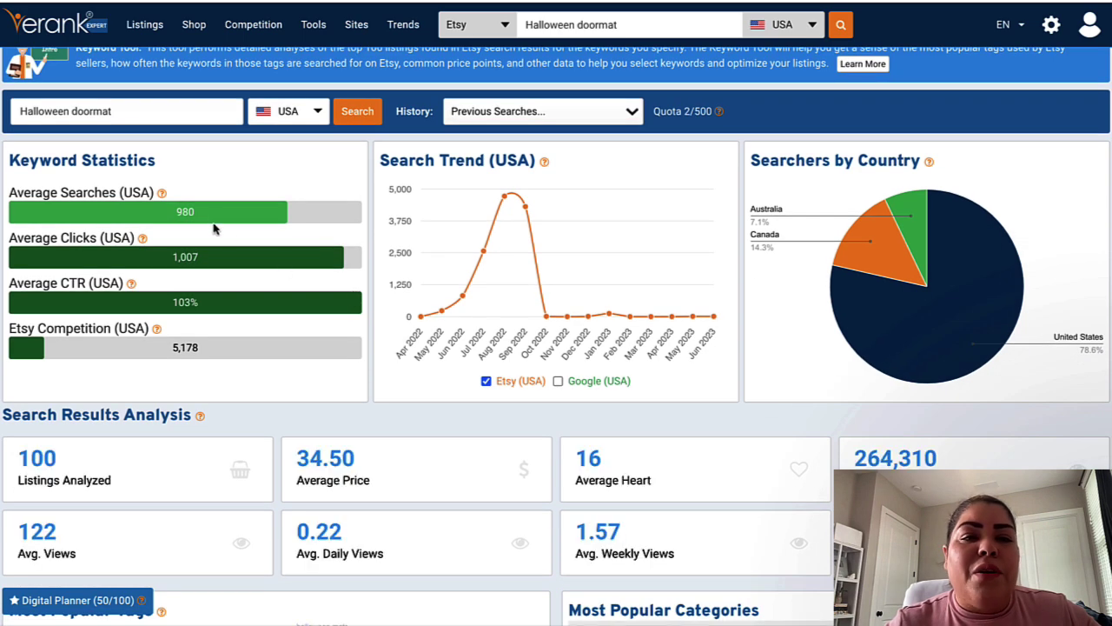
{"action": "scroll", "coordinate": [214, 229], "scroll_direction": "up", "scroll_amount": 1}
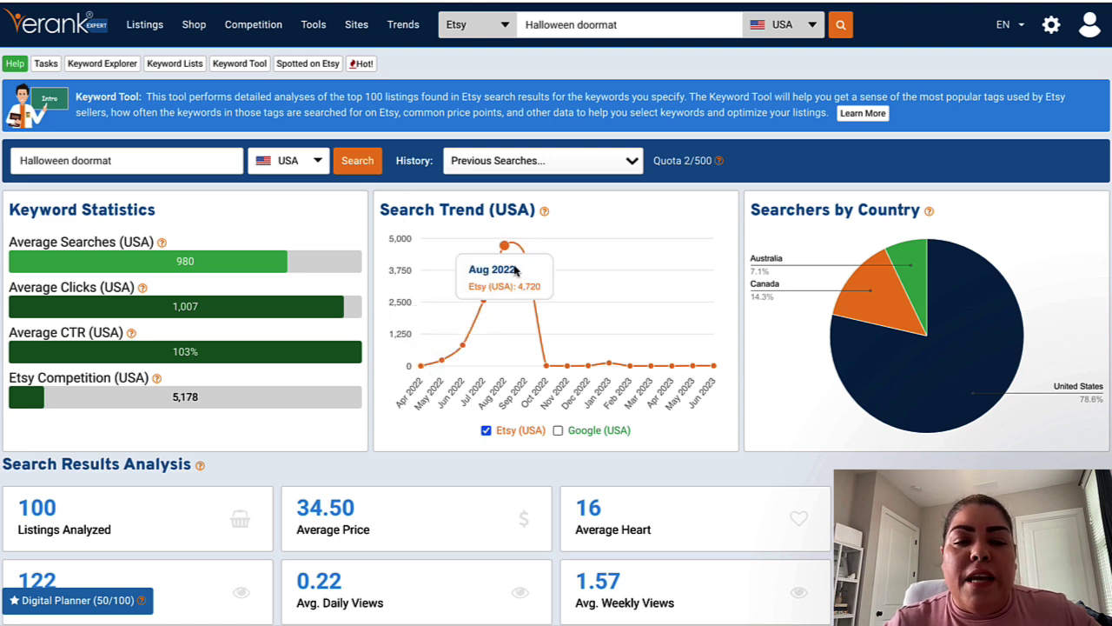
{"action": "left_click", "coordinate": [558, 431]}
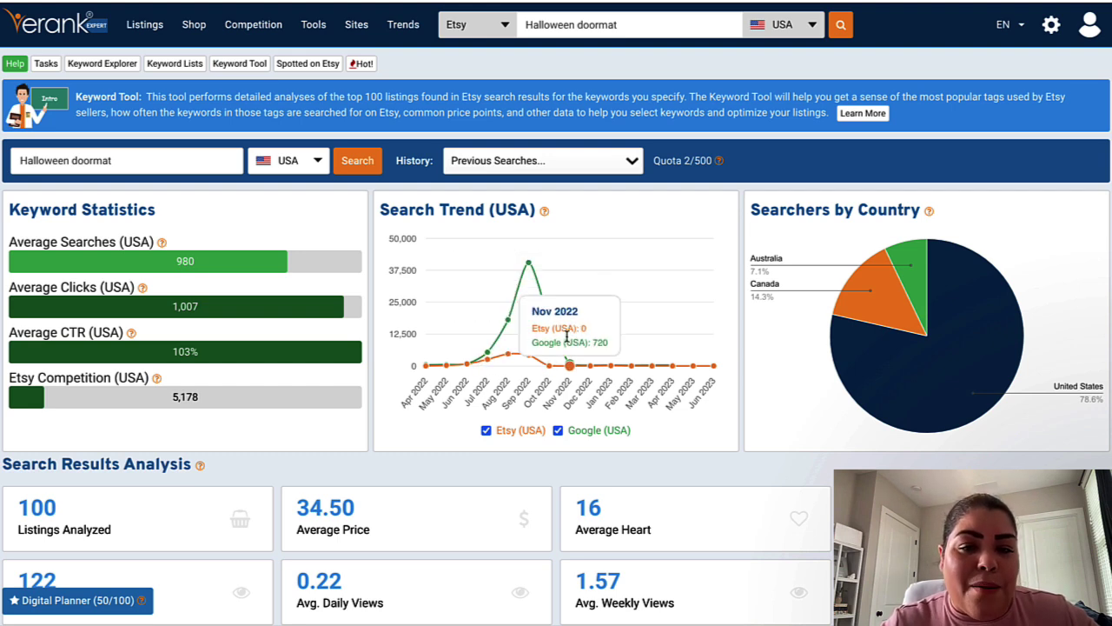
{"action": "left_click", "coordinate": [558, 430]}
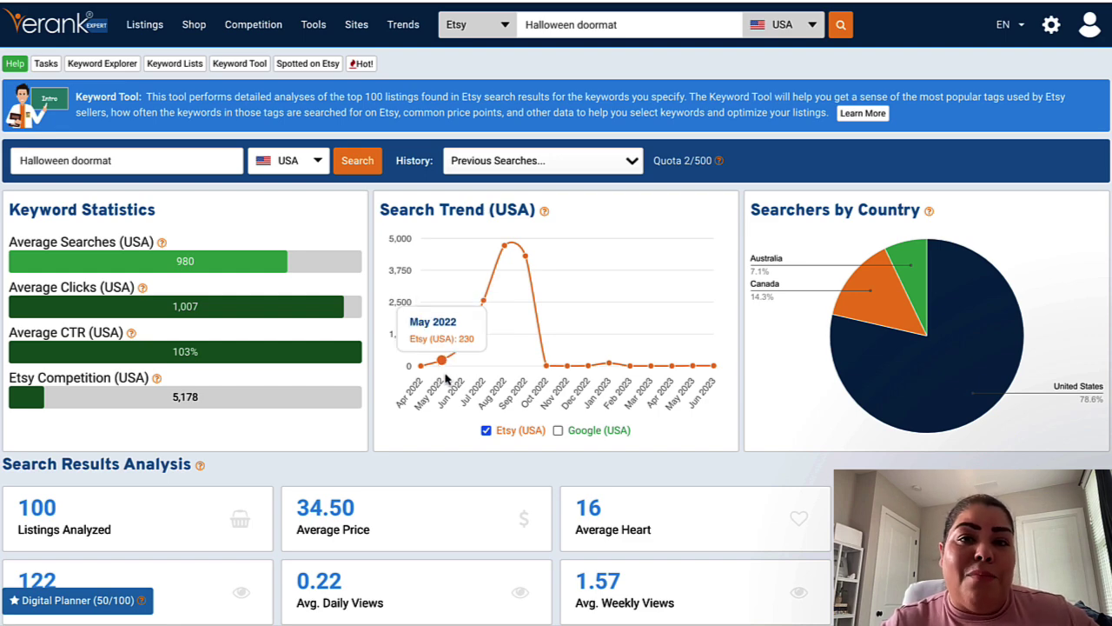
Examine the most popular tags, categories, search trend and related keyword ideas for Halloween doormat
{"action": "scroll", "coordinate": [452, 383], "scroll_direction": "down", "scroll_amount": 7}
{"action": "scroll", "coordinate": [452, 382], "scroll_direction": "up", "scroll_amount": 2}
{"action": "scroll", "coordinate": [452, 382], "scroll_direction": "down", "scroll_amount": 1}
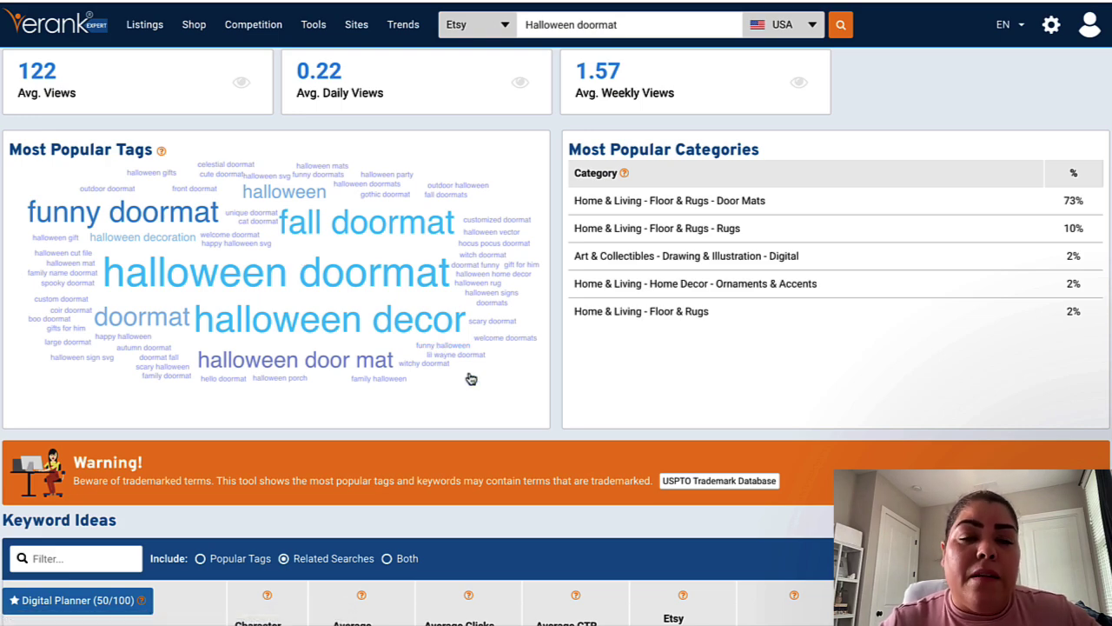
{"action": "scroll", "coordinate": [459, 350], "scroll_direction": "up", "scroll_amount": 6}
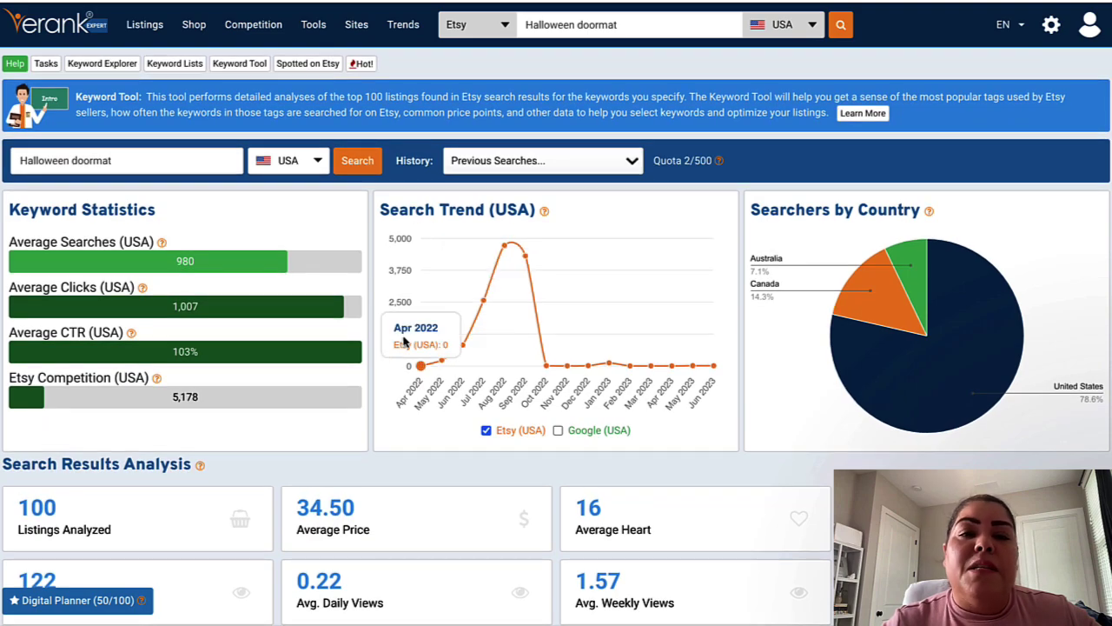
{"action": "scroll", "coordinate": [478, 348], "scroll_direction": "down", "scroll_amount": 12}
{"action": "scroll", "coordinate": [478, 347], "scroll_direction": "up", "scroll_amount": 1}
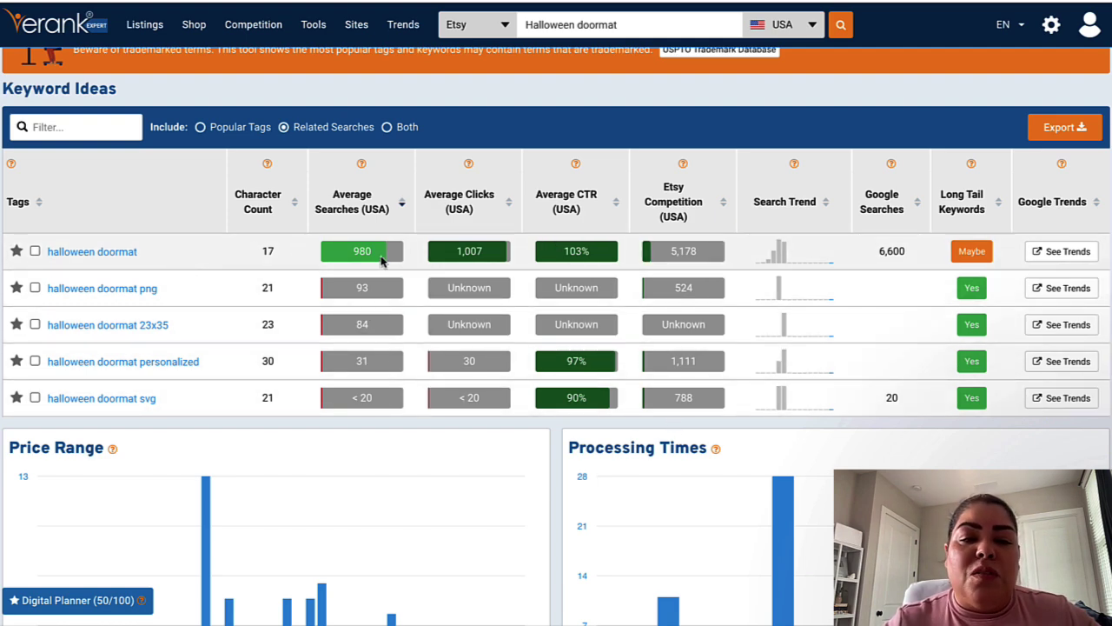
{"action": "scroll", "coordinate": [391, 270], "scroll_direction": "up", "scroll_amount": 15}
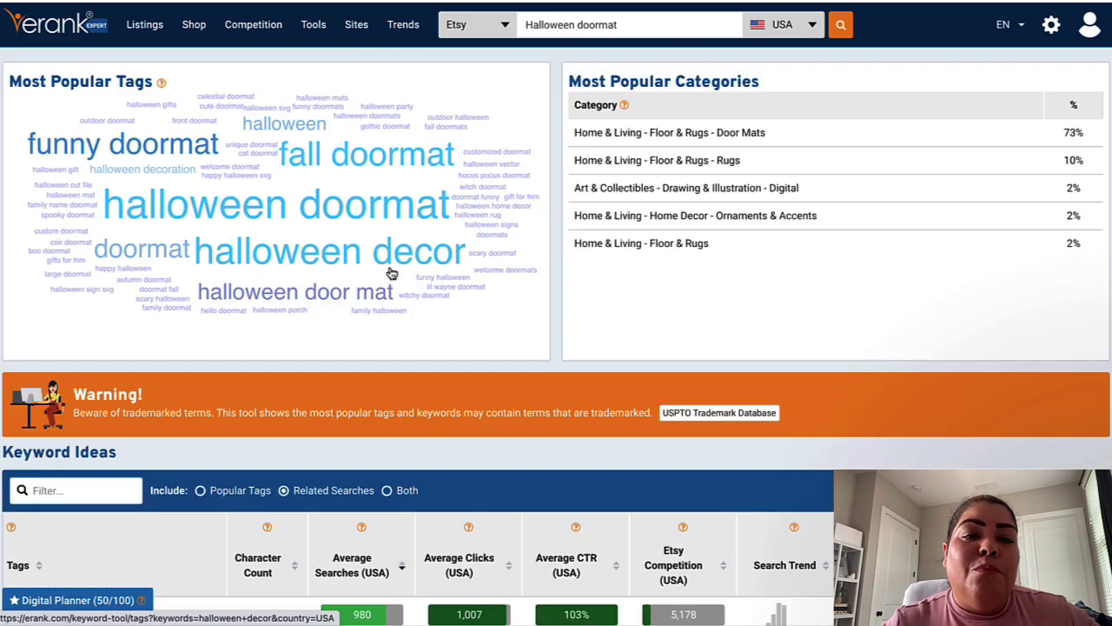
{"action": "scroll", "coordinate": [283, 281], "scroll_direction": "down", "scroll_amount": 1}
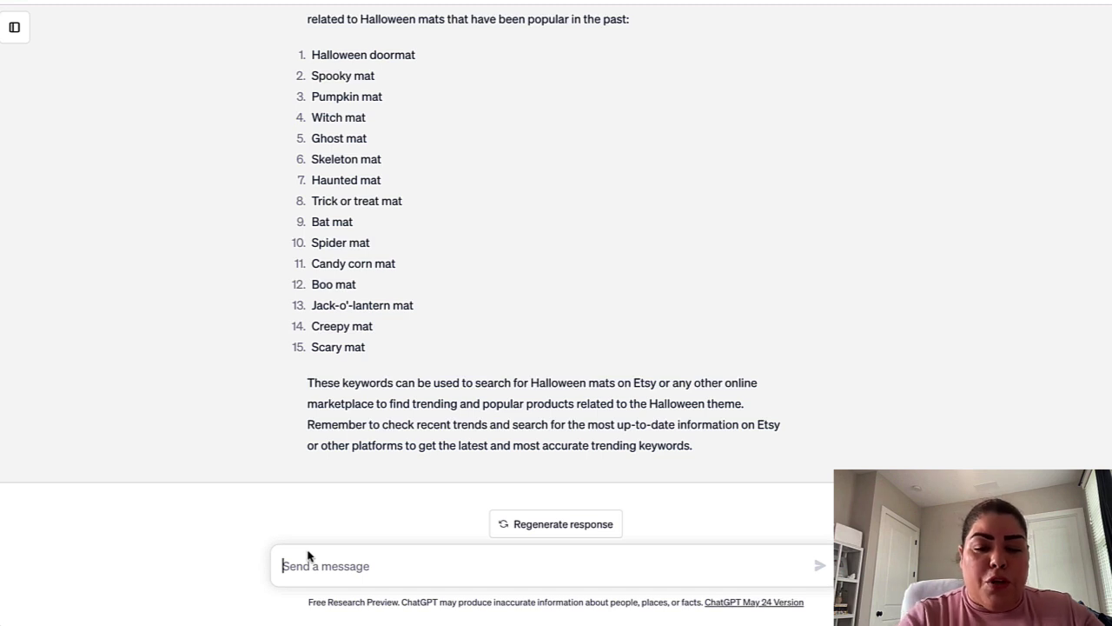
Ask ChatGPT for an Etsy title under 140 characters with the keywords halloween mat, spooky mat and halloween dormat, and regenerate the response
{"action": "type", "text": "Create an Etsy title under 140 characters with the following keywords: halloween mat, spooky mat, and halloween dormat"}
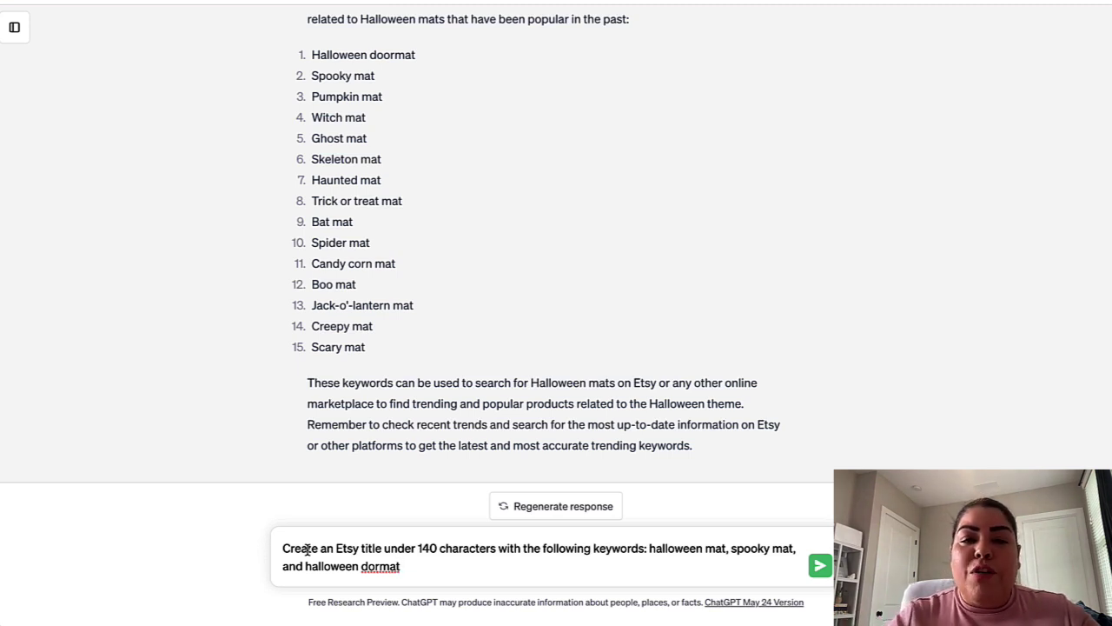
{"action": "left_click", "coordinate": [826, 574]}
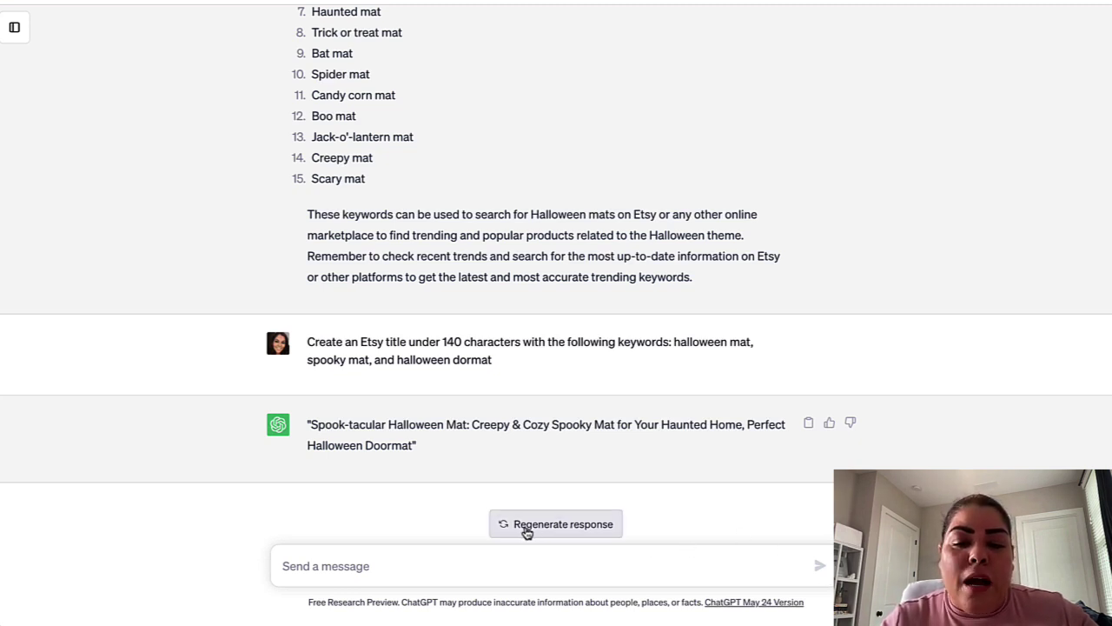
{"action": "left_click", "coordinate": [591, 527]}
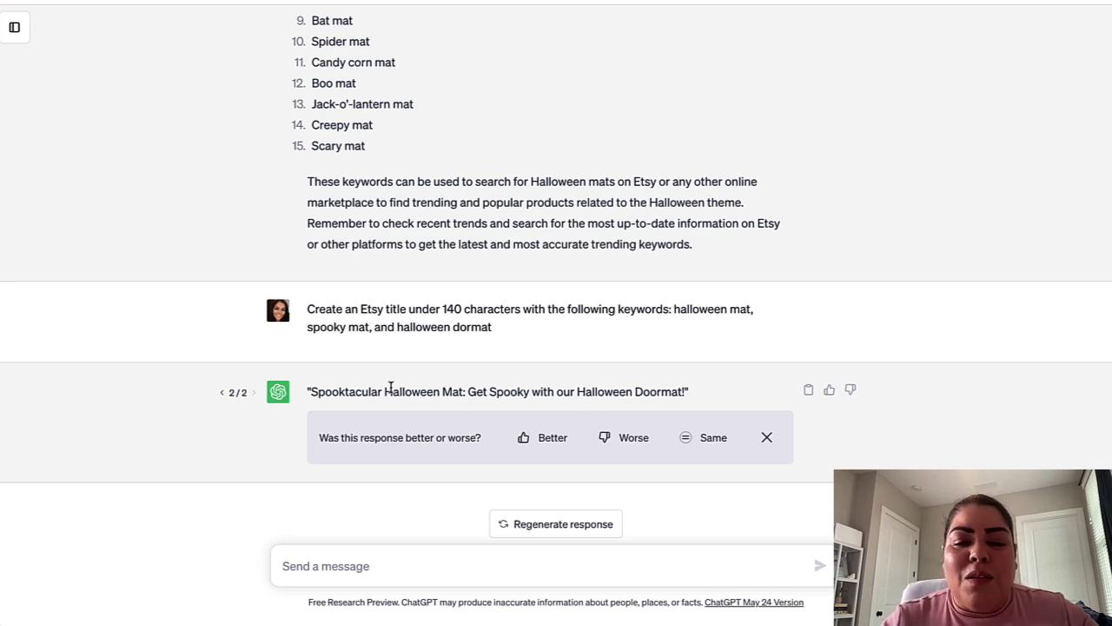
{"action": "triple_click", "coordinate": [368, 393]}
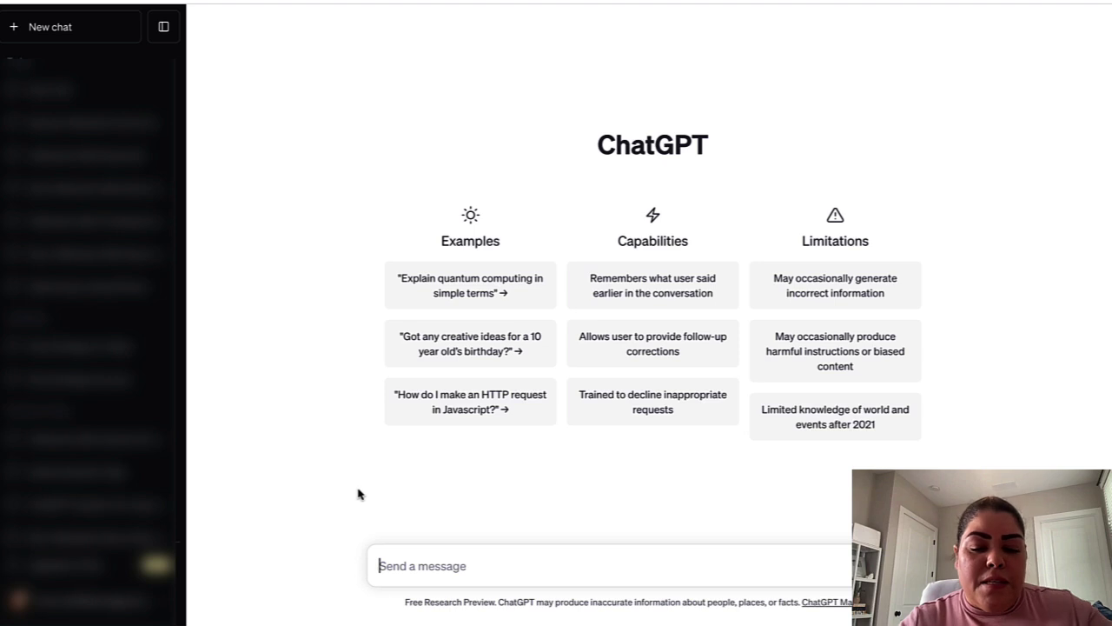
Paste the copied Etsy listing description prompt for the Halloween Doormat into a new chat and delete the word "User" at its start
{"action": "left_click", "coordinate": [417, 569]}
{"action": "key", "text": "ctrl+v"}
{"action": "scroll", "coordinate": [487, 461], "scroll_direction": "up", "scroll_amount": 5}
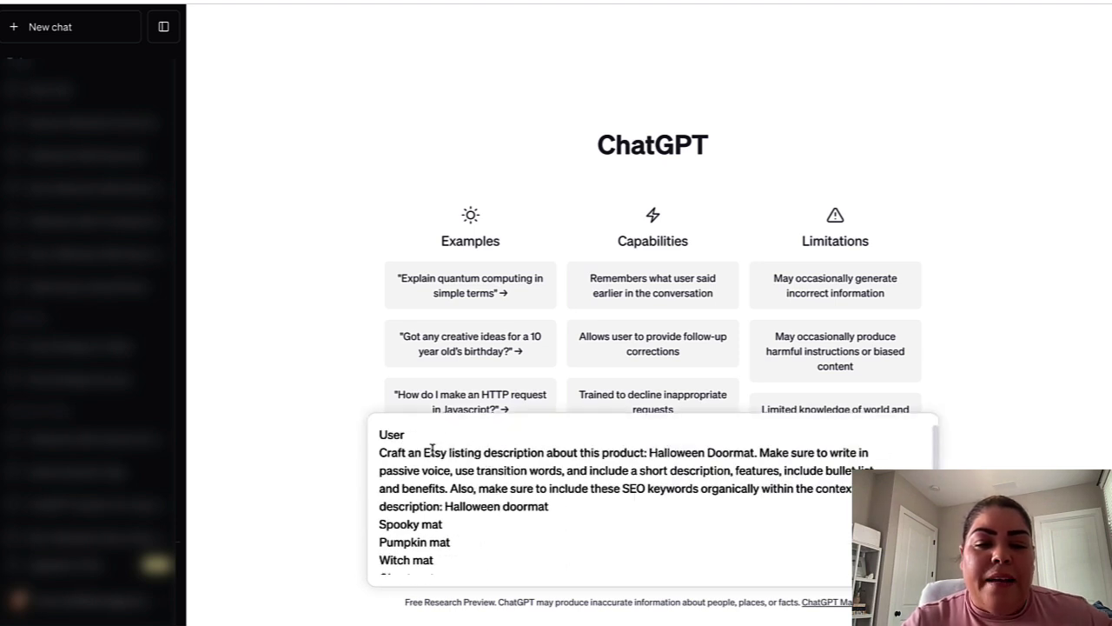
{"action": "double_click", "coordinate": [391, 434]}
{"action": "key", "text": "BackSpace"}
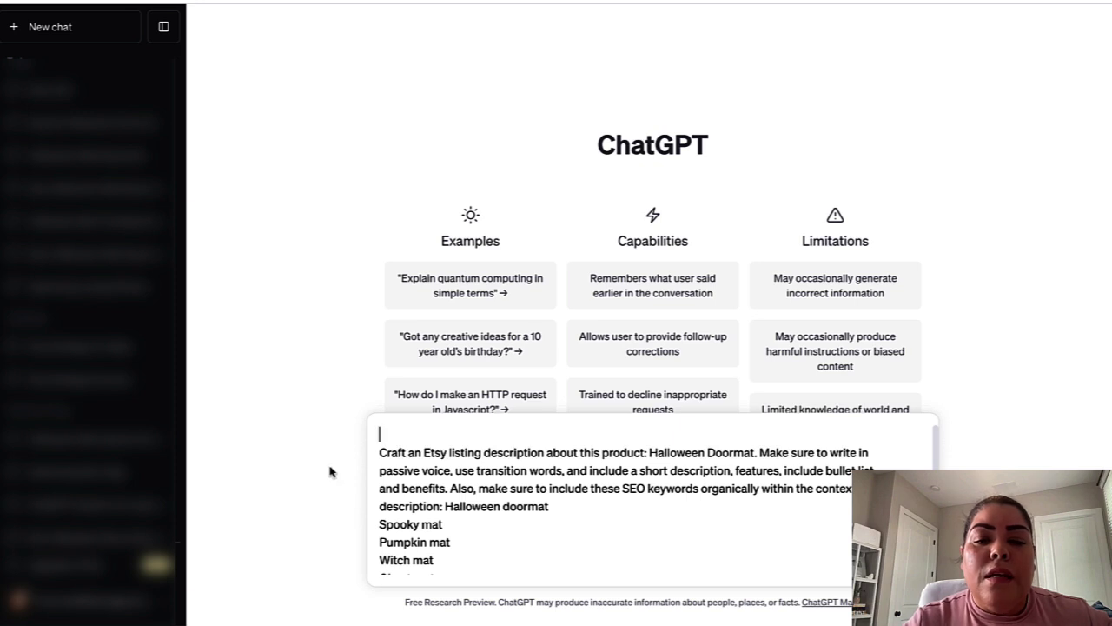
Check the keyword list in the description prompt, submit the prompt and hide the chat sidebar
{"action": "scroll", "coordinate": [452, 490], "scroll_direction": "down", "scroll_amount": 1}
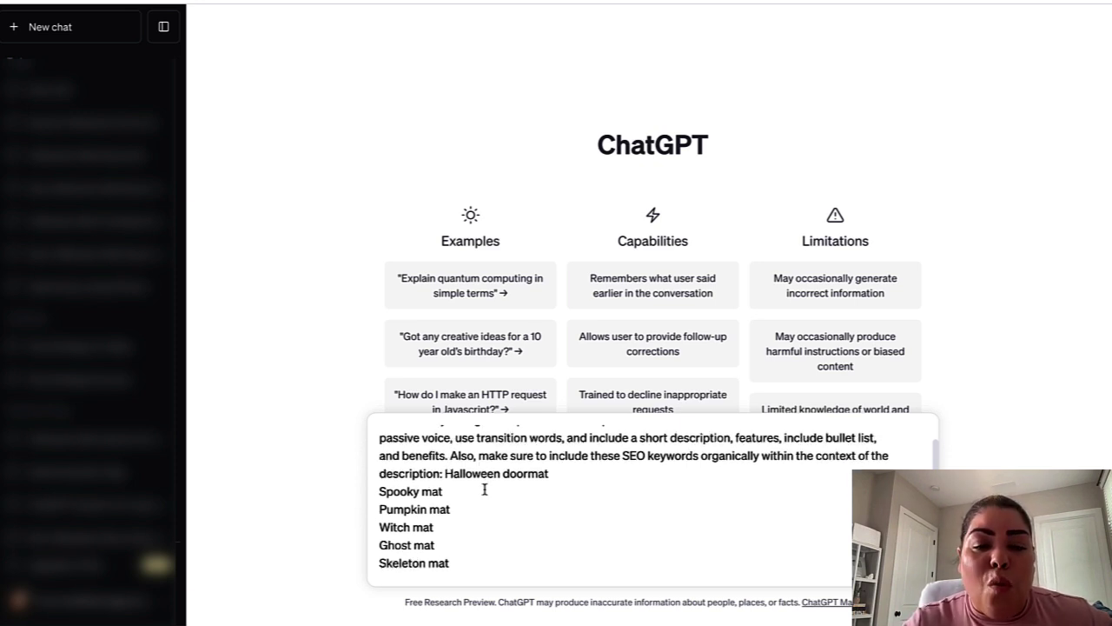
{"action": "scroll", "coordinate": [487, 495], "scroll_direction": "down", "scroll_amount": 2}
{"action": "scroll", "coordinate": [426, 539], "scroll_direction": "down", "scroll_amount": 3}
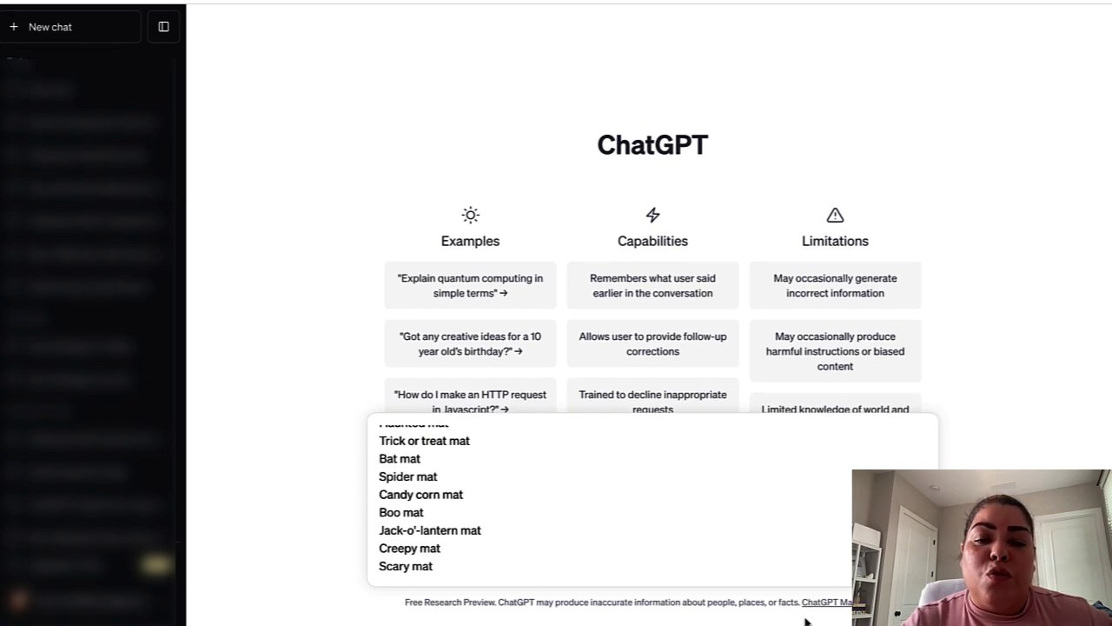
{"action": "key", "text": "Return"}
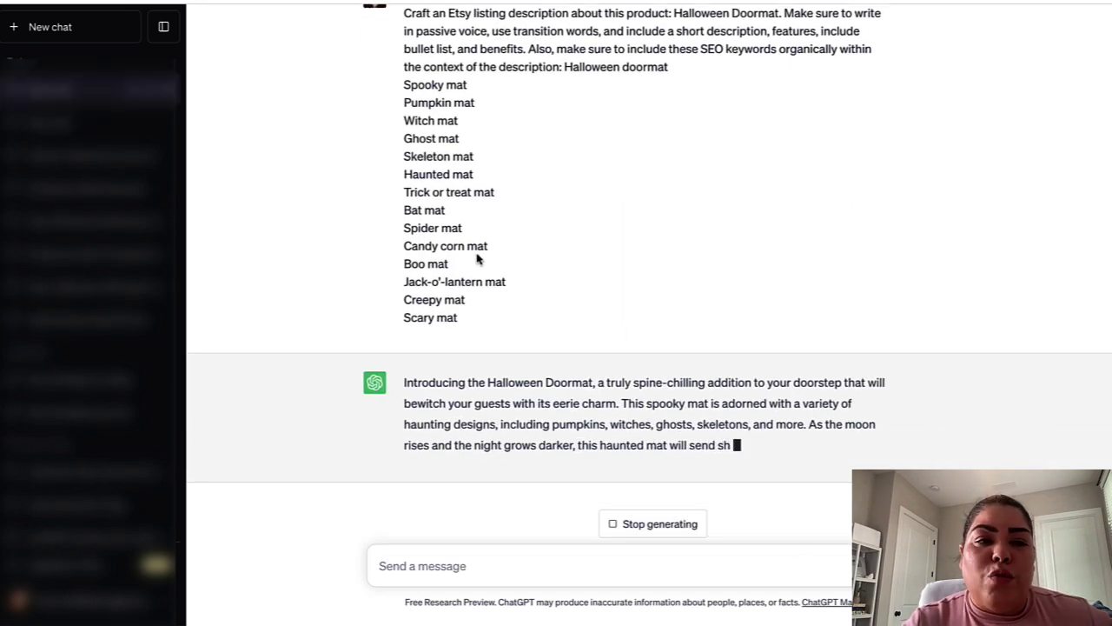
{"action": "left_click", "coordinate": [160, 33]}
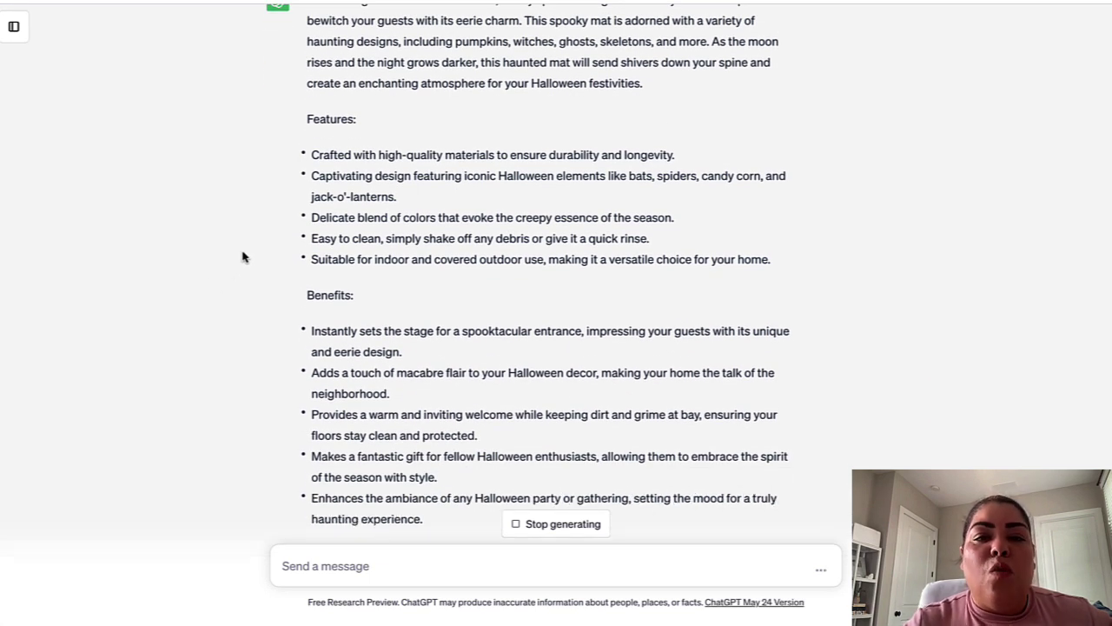
Examine the generated Halloween Doormat description, including its introduction, features, benefits and closing call to action
{"action": "scroll", "coordinate": [243, 257], "scroll_direction": "up", "scroll_amount": 3}
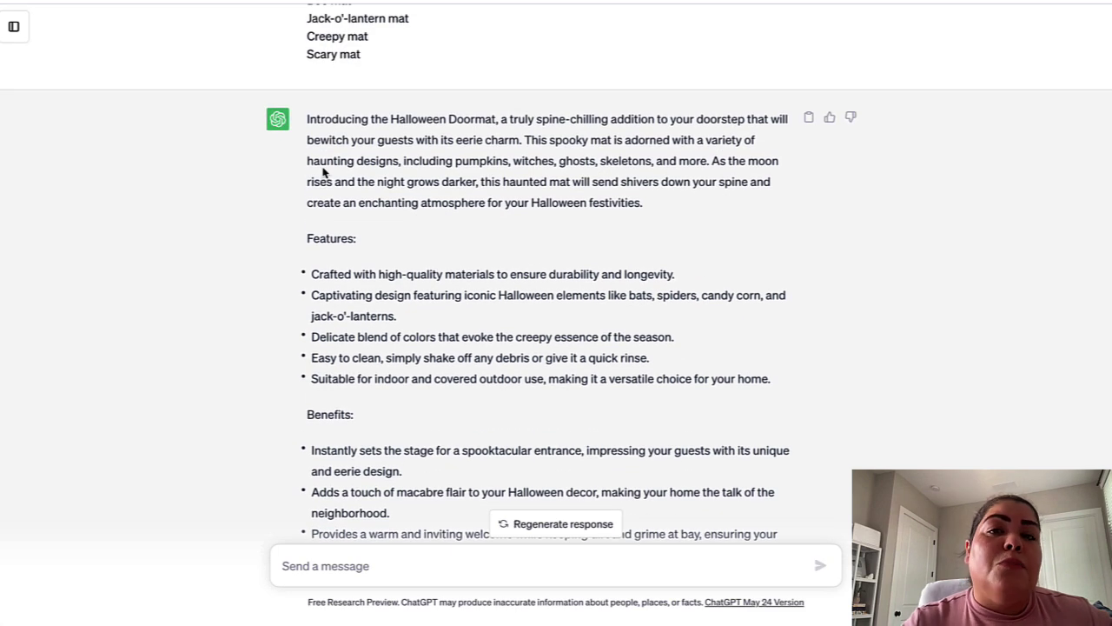
{"action": "scroll", "coordinate": [350, 258], "scroll_direction": "down", "scroll_amount": 5}
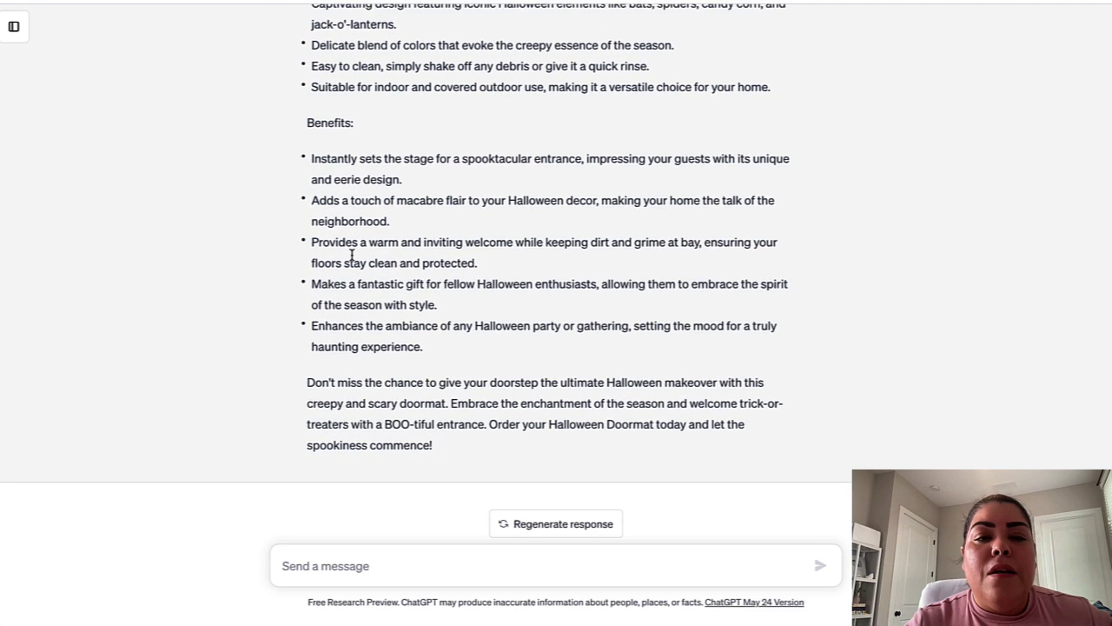
{"action": "scroll", "coordinate": [352, 256], "scroll_direction": "up", "scroll_amount": 2}
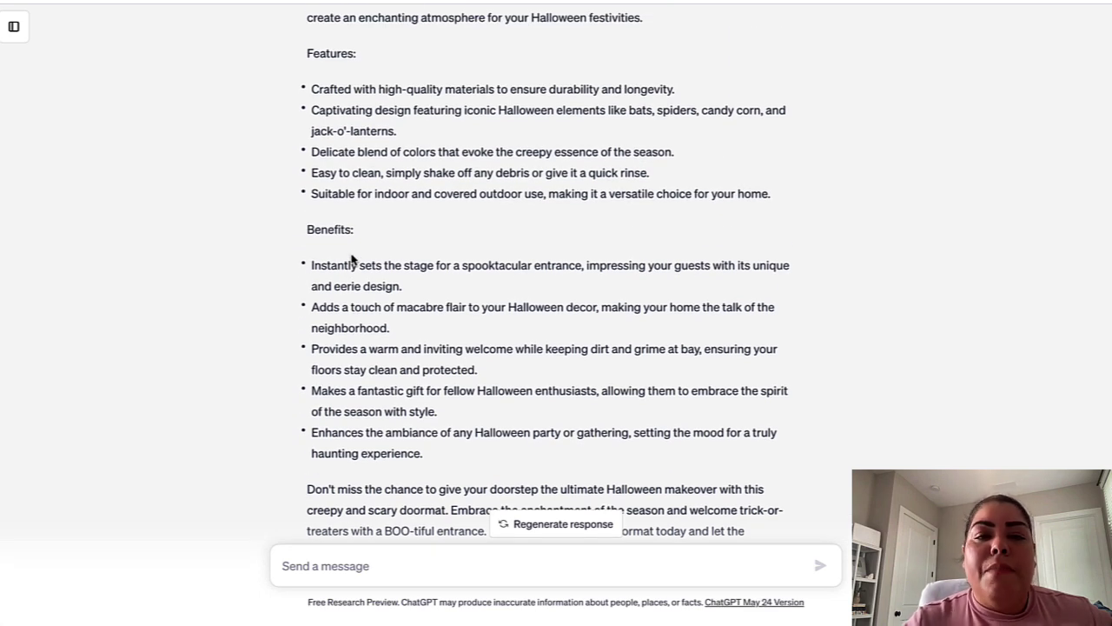
{"action": "scroll", "coordinate": [352, 258], "scroll_direction": "up", "scroll_amount": 2}
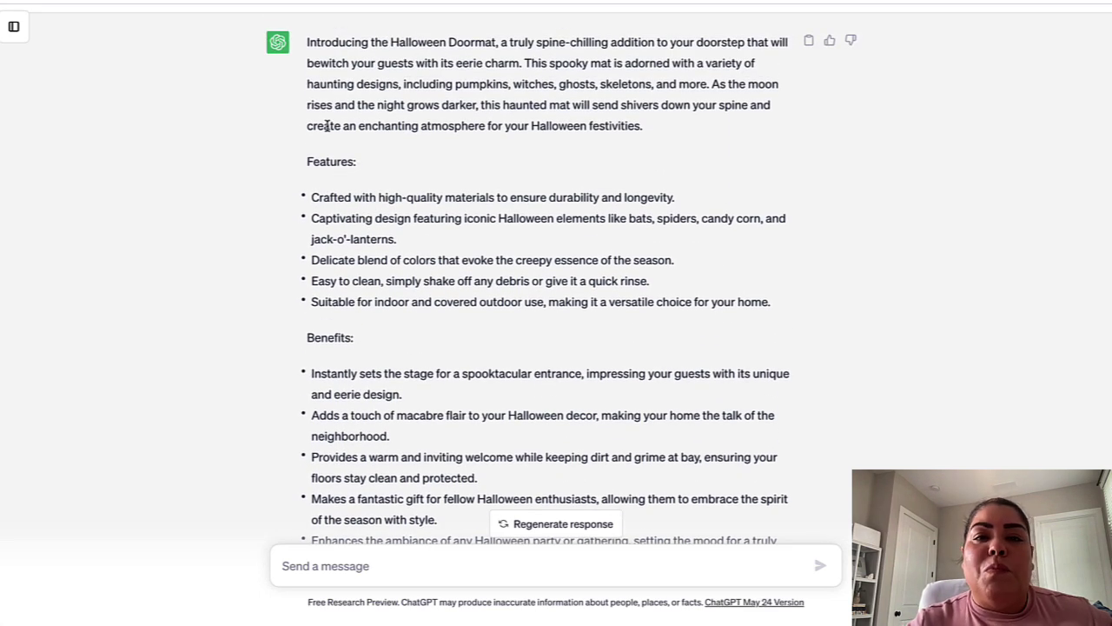
{"action": "scroll", "coordinate": [335, 93], "scroll_direction": "up", "scroll_amount": 2}
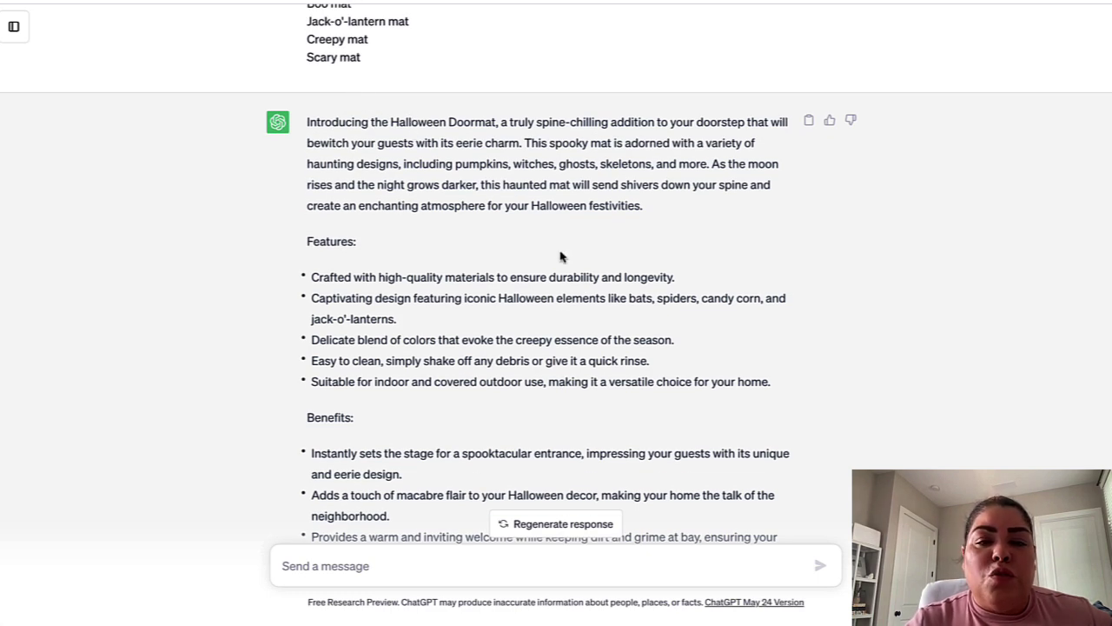
{"action": "scroll", "coordinate": [561, 257], "scroll_direction": "down", "scroll_amount": 1}
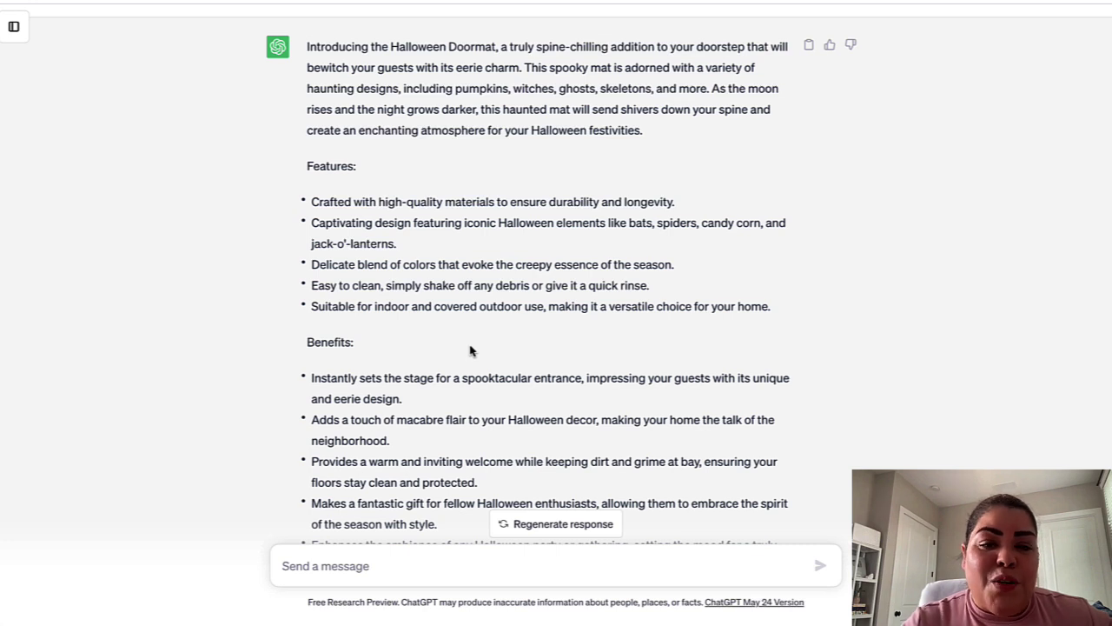
{"action": "scroll", "coordinate": [470, 350], "scroll_direction": "down", "scroll_amount": 1}
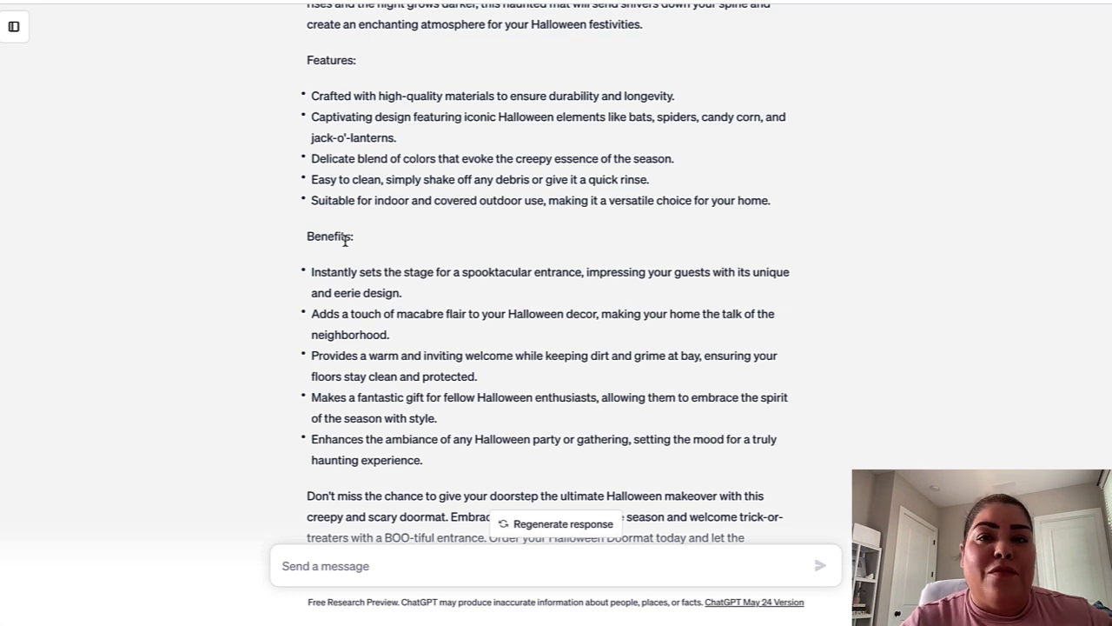
{"action": "scroll", "coordinate": [348, 244], "scroll_direction": "down", "scroll_amount": 1}
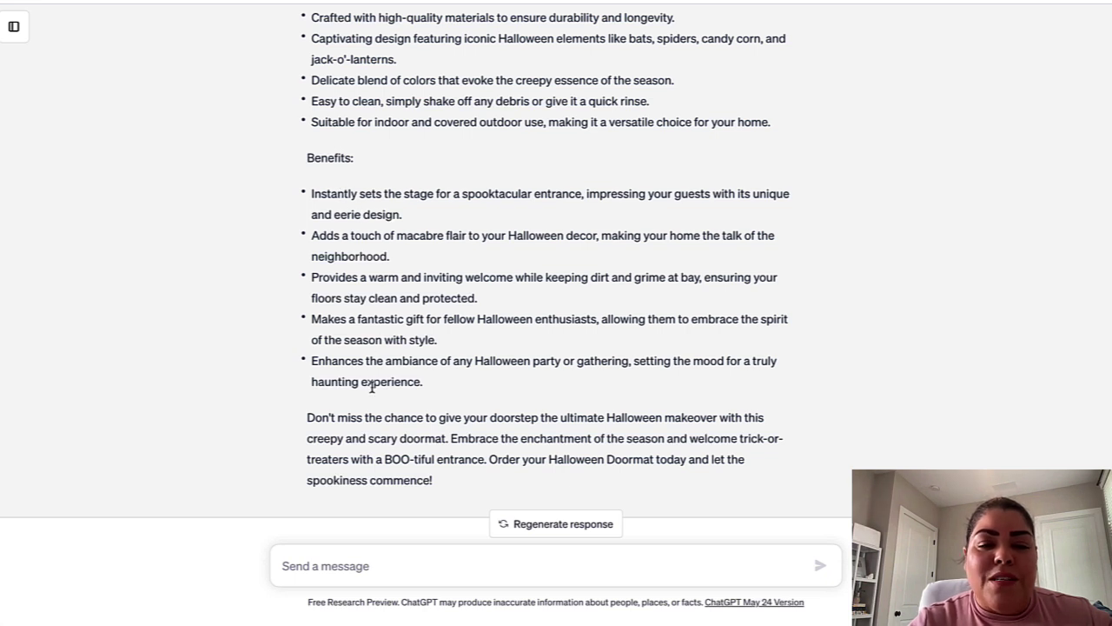
{"action": "scroll", "coordinate": [372, 385], "scroll_direction": "down", "scroll_amount": 1}
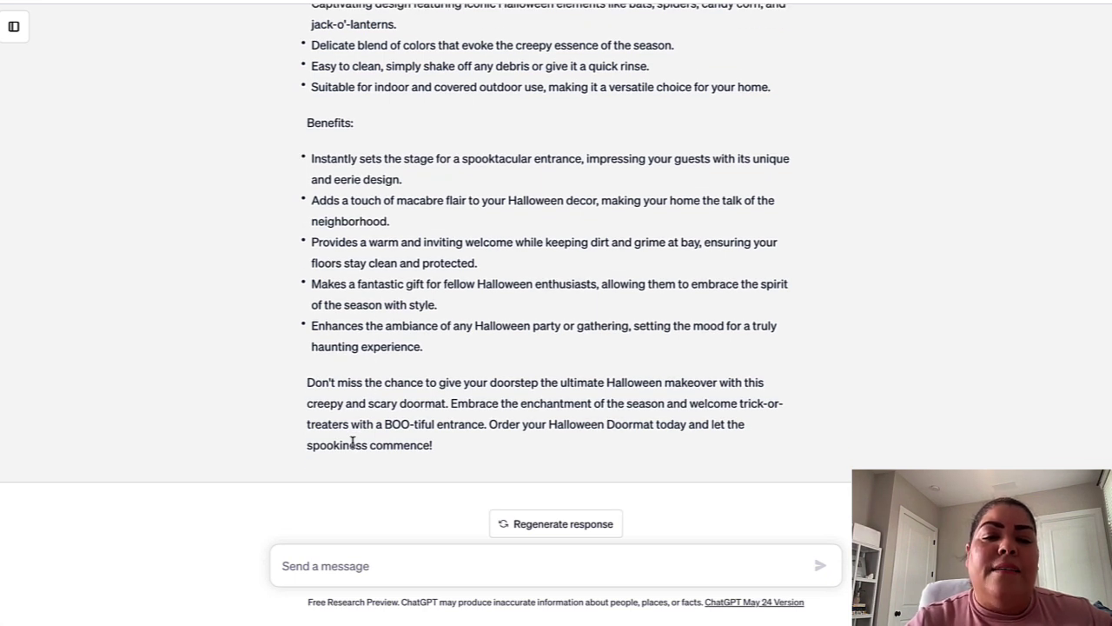
{"action": "scroll", "coordinate": [392, 184], "scroll_direction": "up", "scroll_amount": 6}
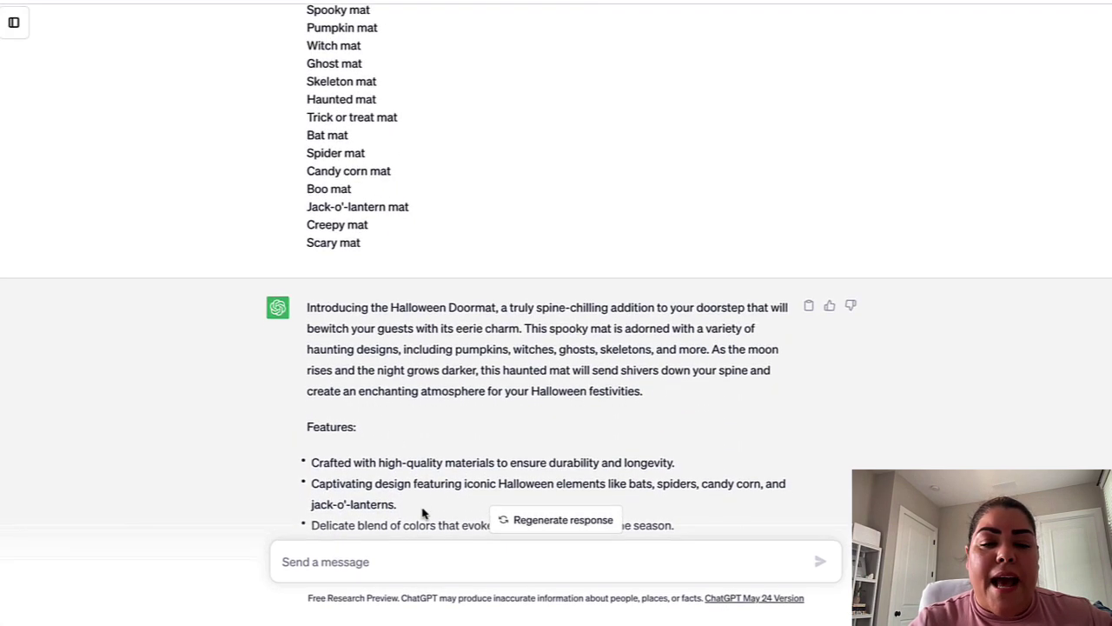
{"action": "scroll", "coordinate": [611, 339], "scroll_direction": "down", "scroll_amount": 3}
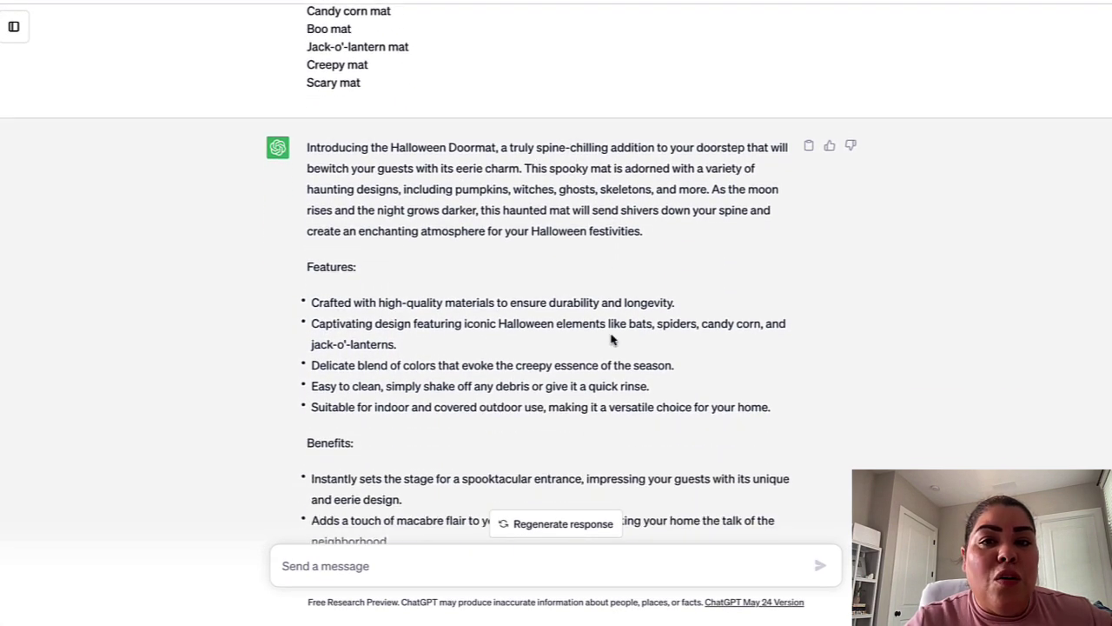
{"action": "scroll", "coordinate": [611, 339], "scroll_direction": "up", "scroll_amount": 1}
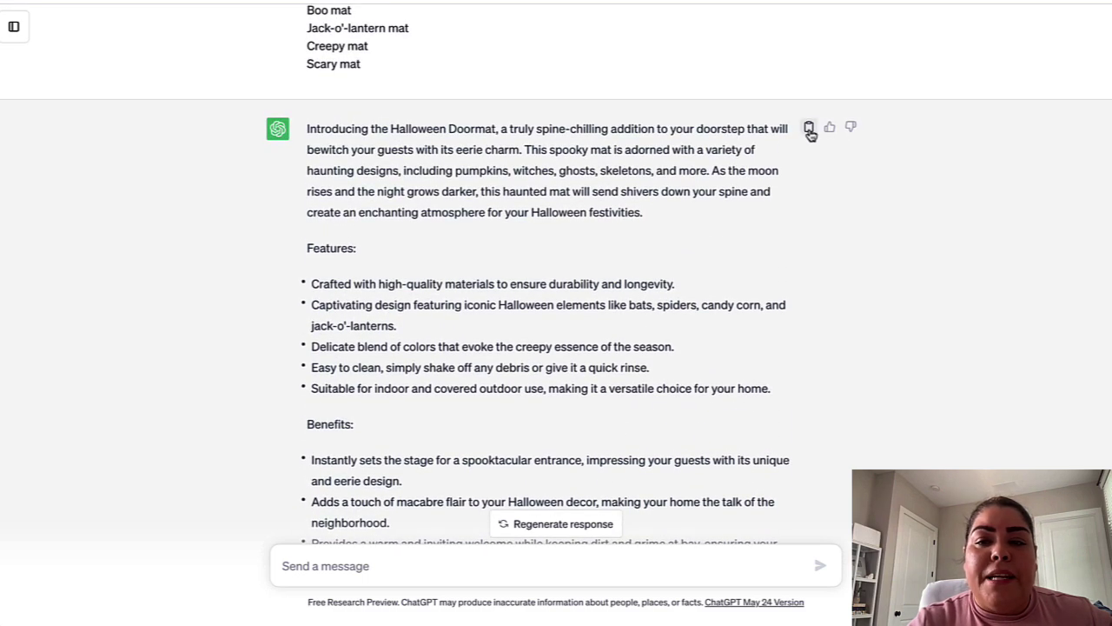
{"action": "scroll", "coordinate": [781, 218], "scroll_direction": "down", "scroll_amount": 3}
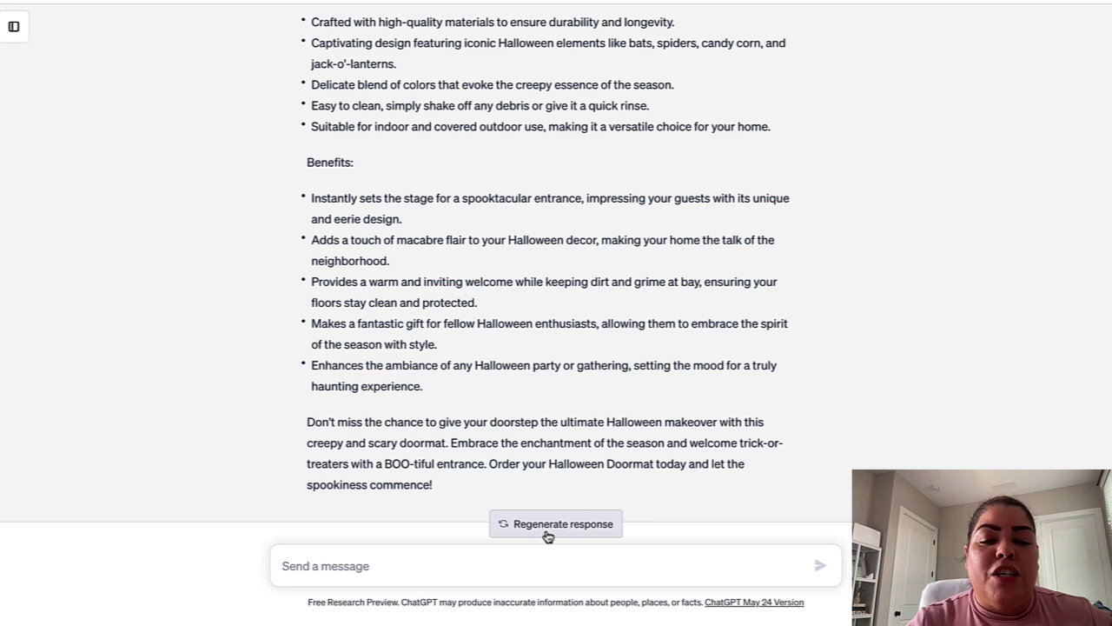
{"action": "scroll", "coordinate": [649, 302], "scroll_direction": "up", "scroll_amount": 3}
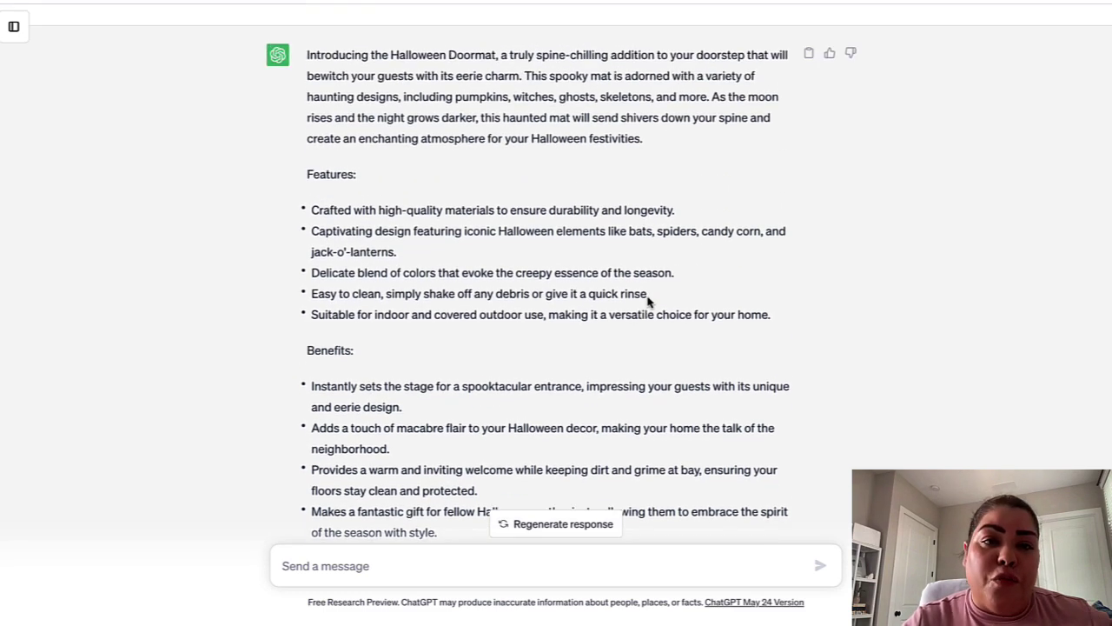